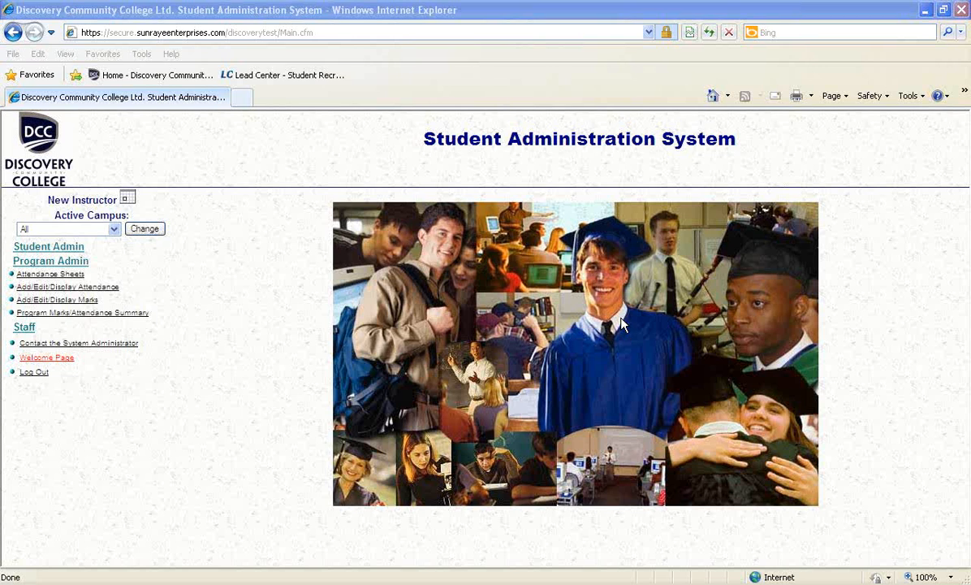
Open the Student Admin attendance page and choose to enter attendance for a program
left_click(70, 246)
left_click(71, 260)
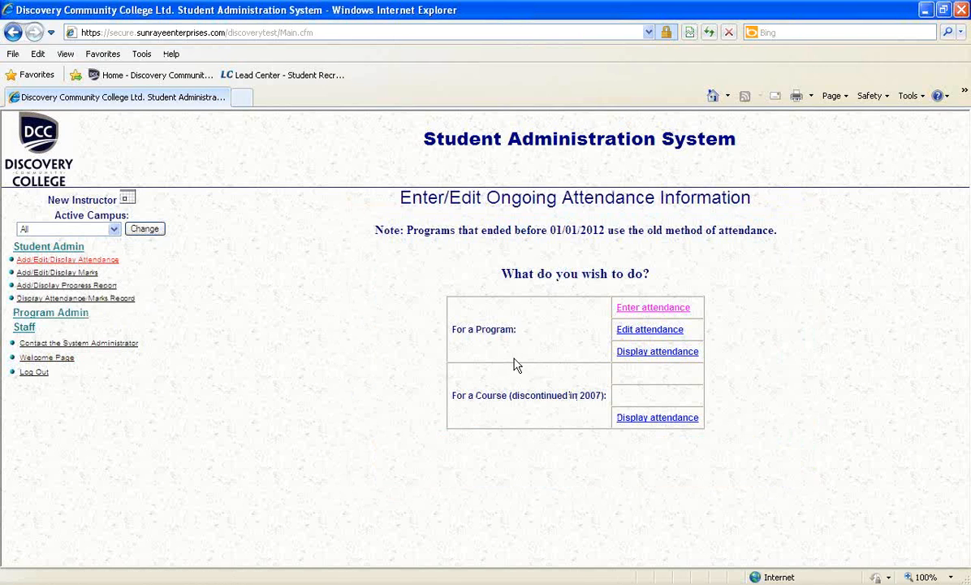
left_click(637, 313)
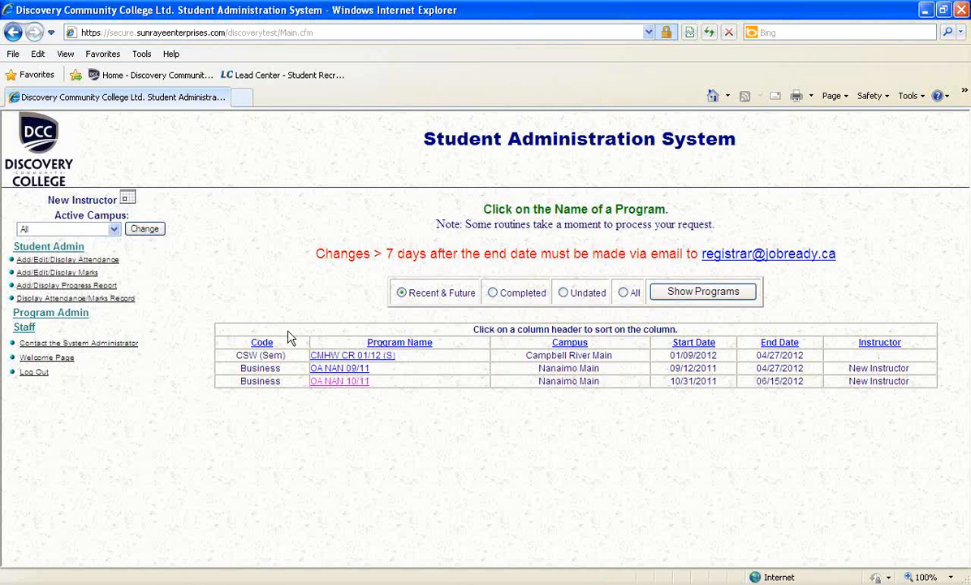
View the system administrator's contact information and close its window
left_click(108, 351)
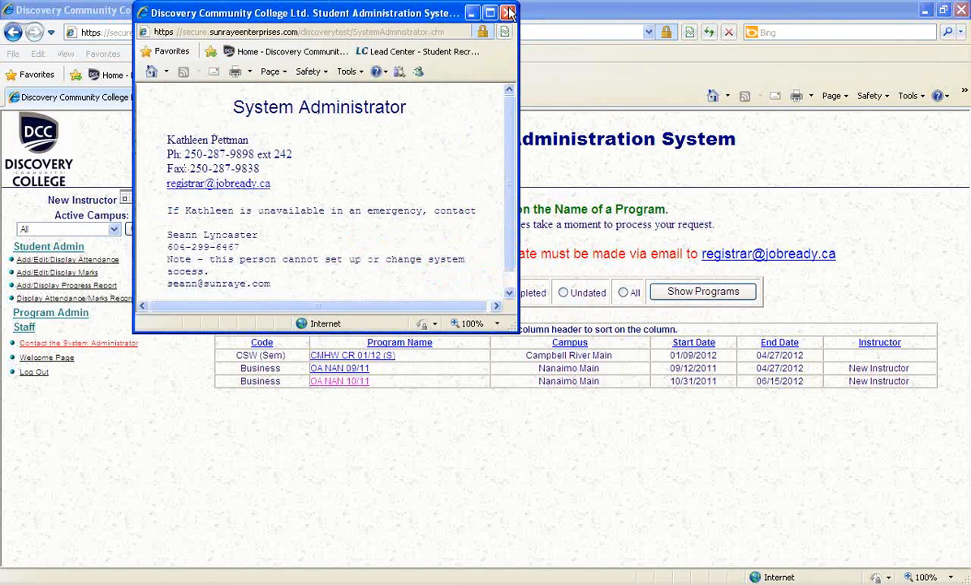
left_click(472, 12)
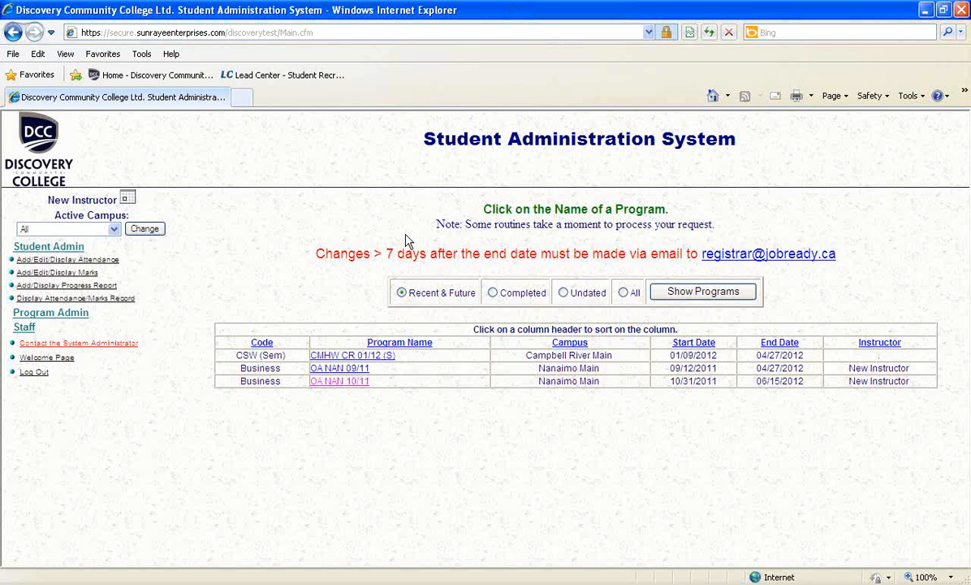
For program OA NAN 10/11, mark 02/05/2012 as No Classes Today and submit the attendance
left_click(339, 386)
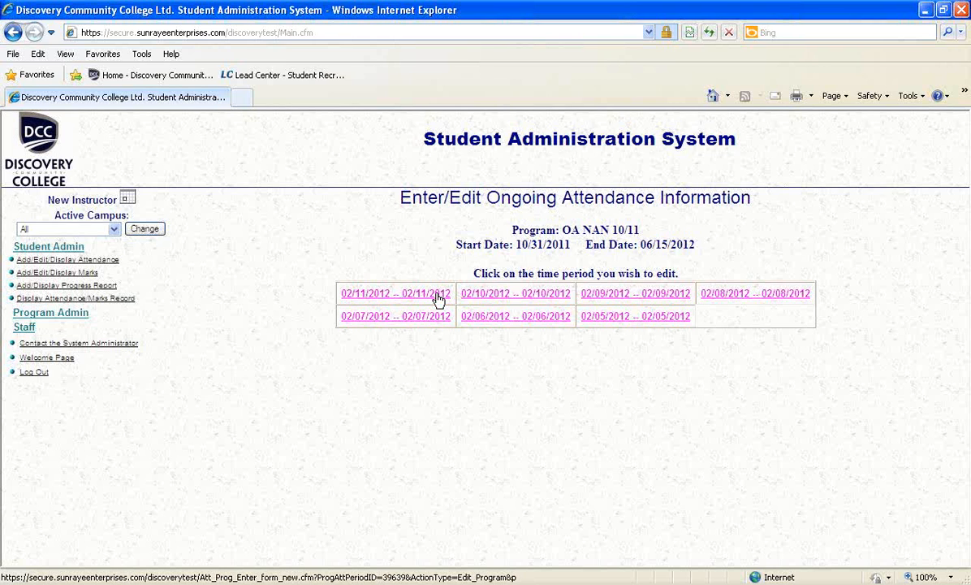
left_click(601, 322)
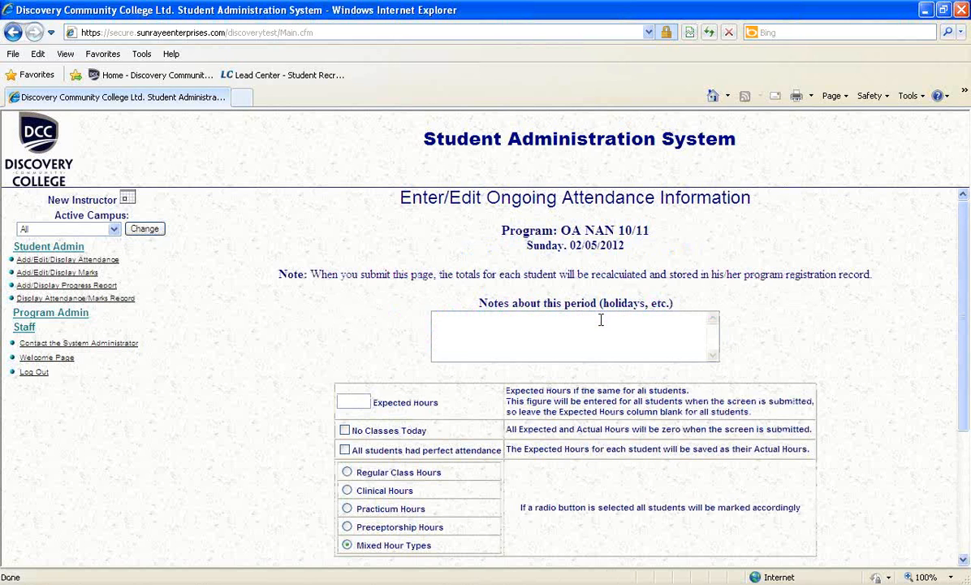
scroll(600, 322, "down", 1)
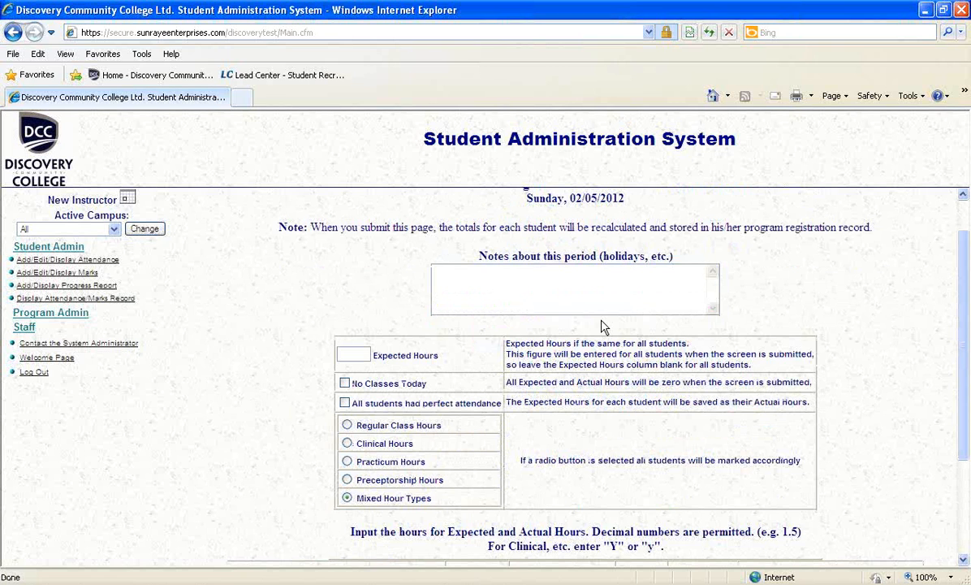
left_click(344, 382)
left_click(962, 560)
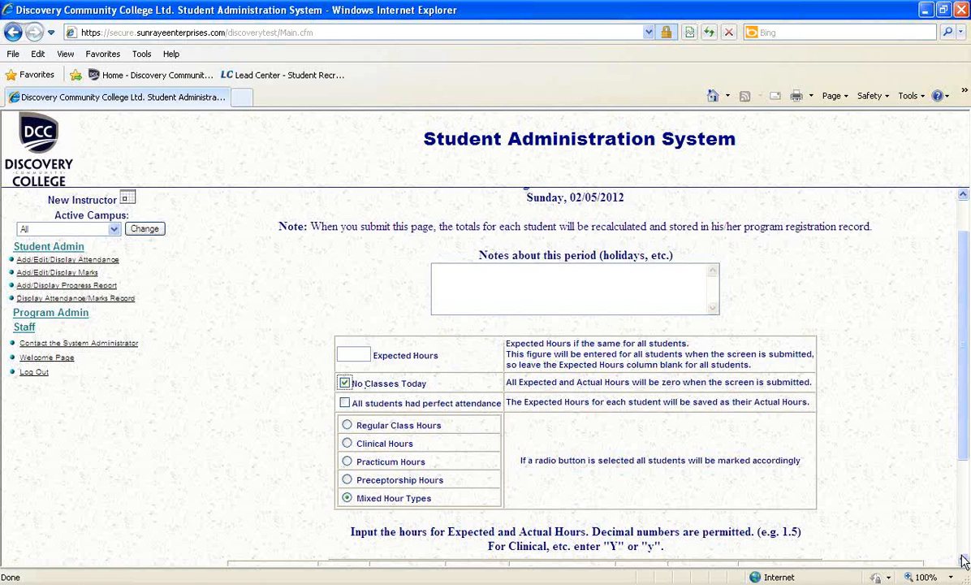
left_click(963, 560)
scroll(963, 560, "down", 2)
left_click(574, 540)
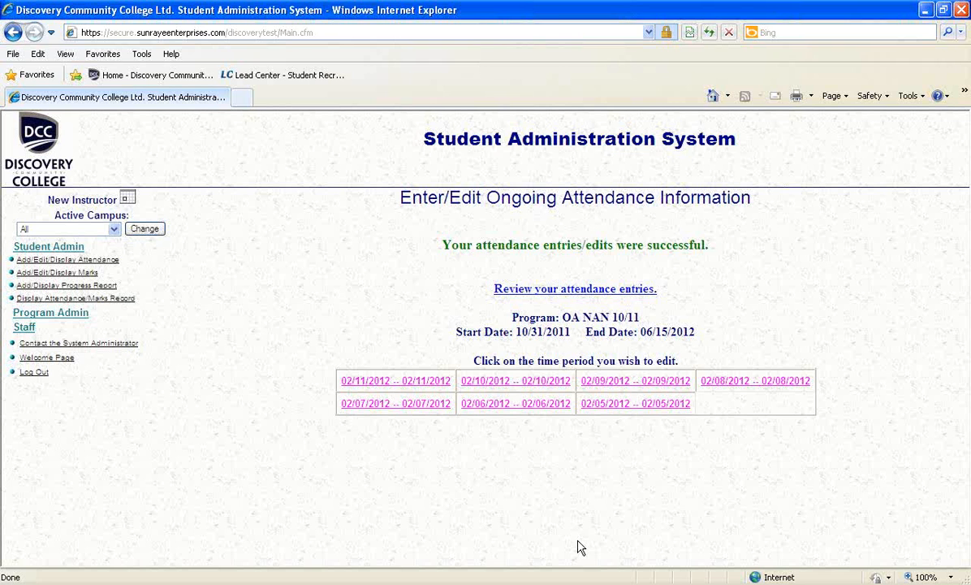
Reopen the 02/05/2012 attendance, select No Classes Today again, and resubmit it
left_click(676, 405)
scroll(674, 403, "down", 3)
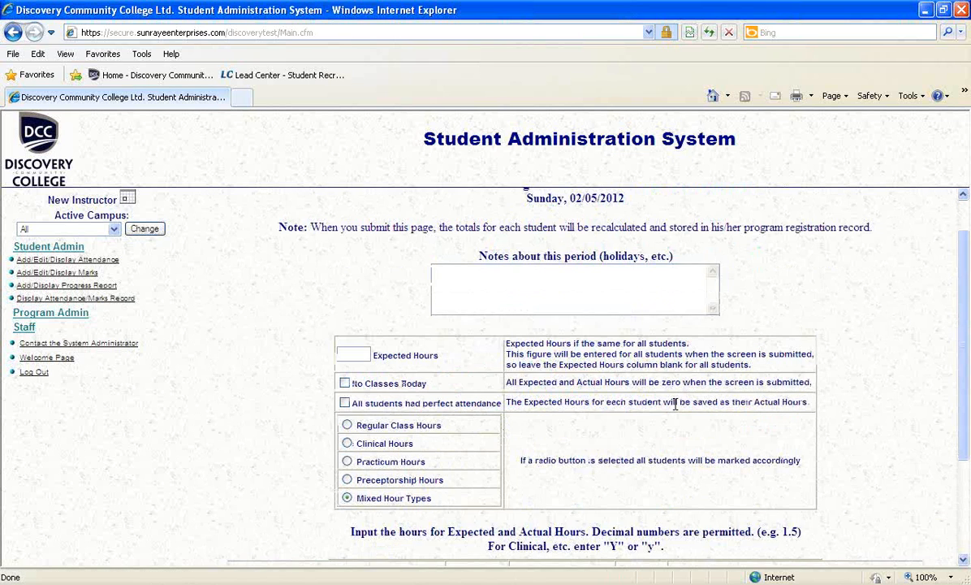
scroll(676, 407, "down", 2)
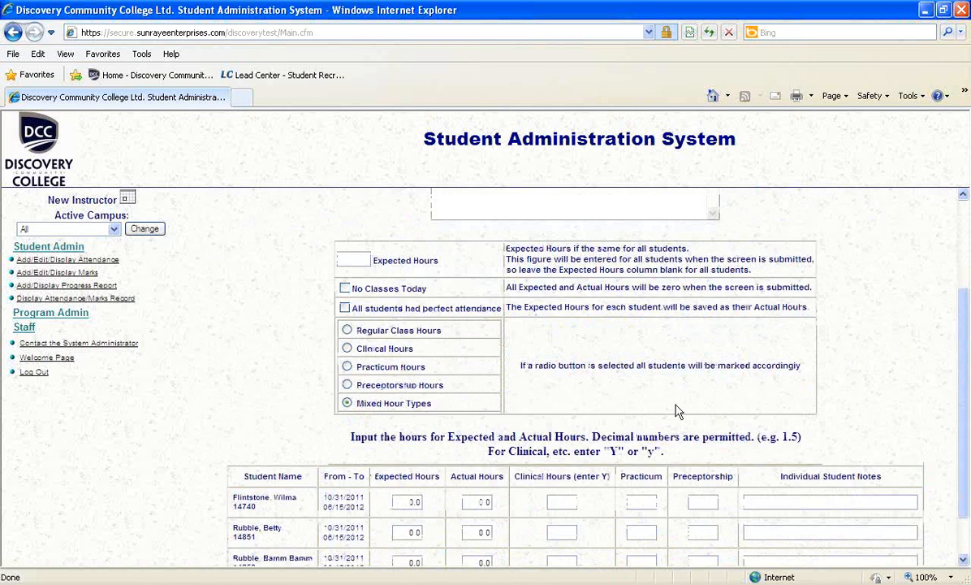
scroll(678, 412, "down", 1)
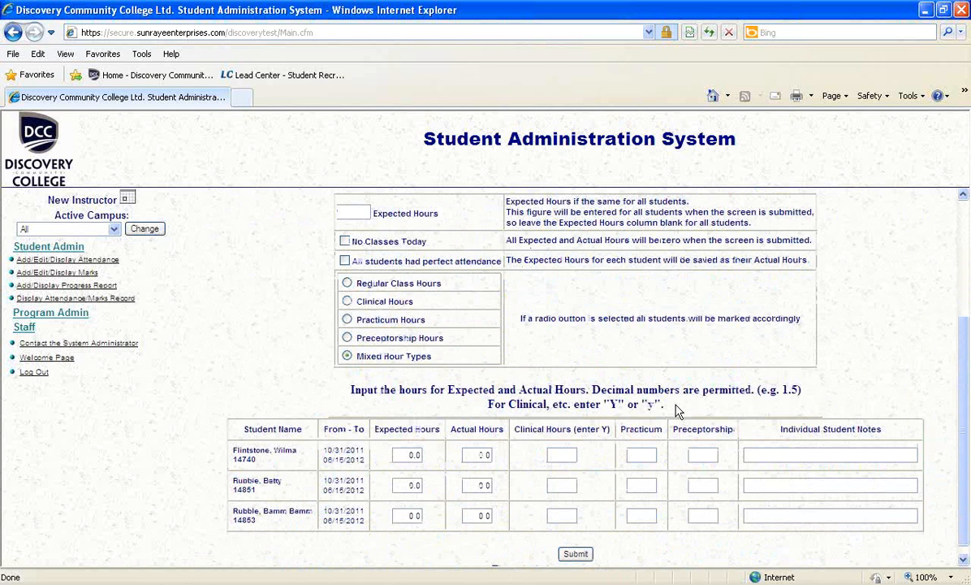
left_click(345, 243)
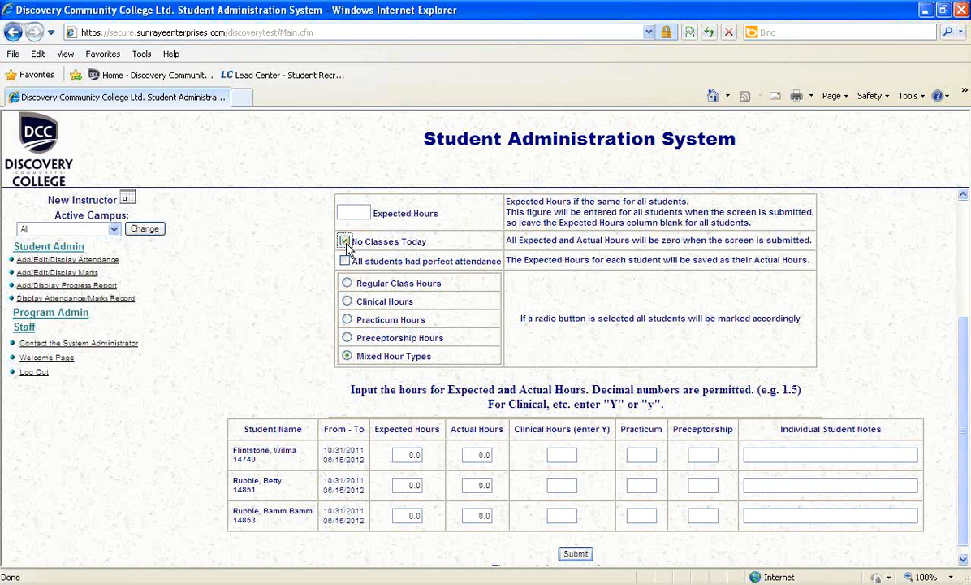
left_click(577, 555)
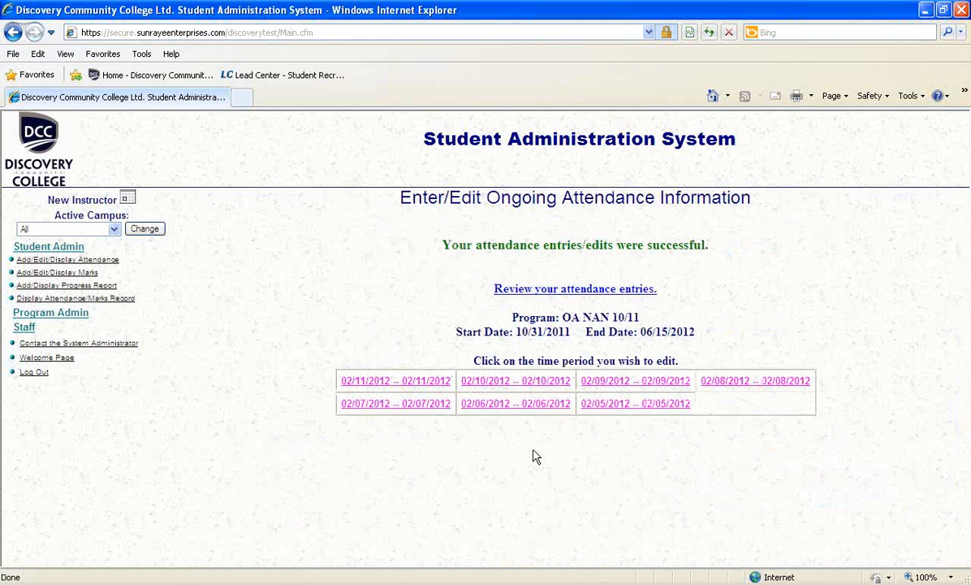
Open the 02/06/2012 attendance and enter 12 expected hours, 12 actual hours and "y" for Preceptorship for the first student
left_click(497, 405)
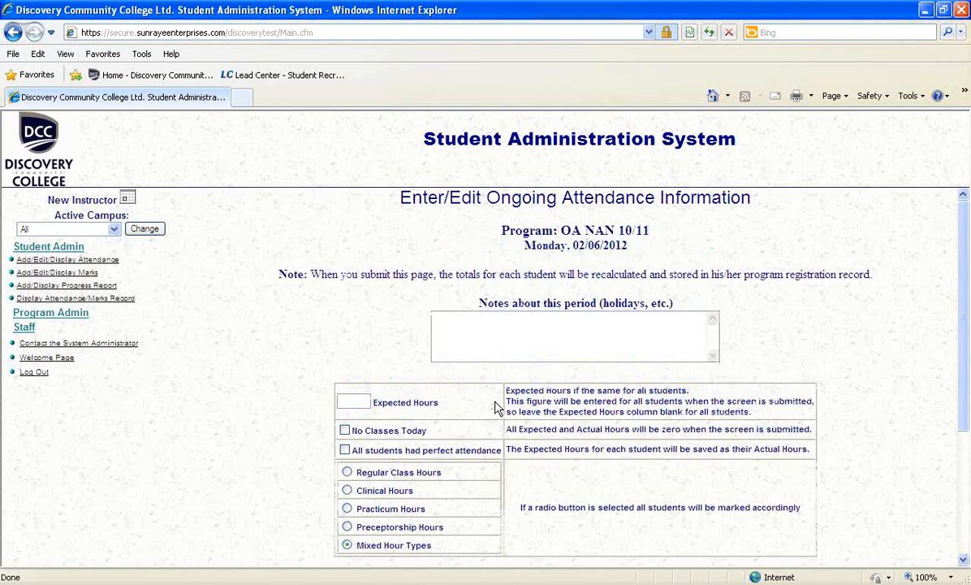
scroll(497, 405, "down", 1)
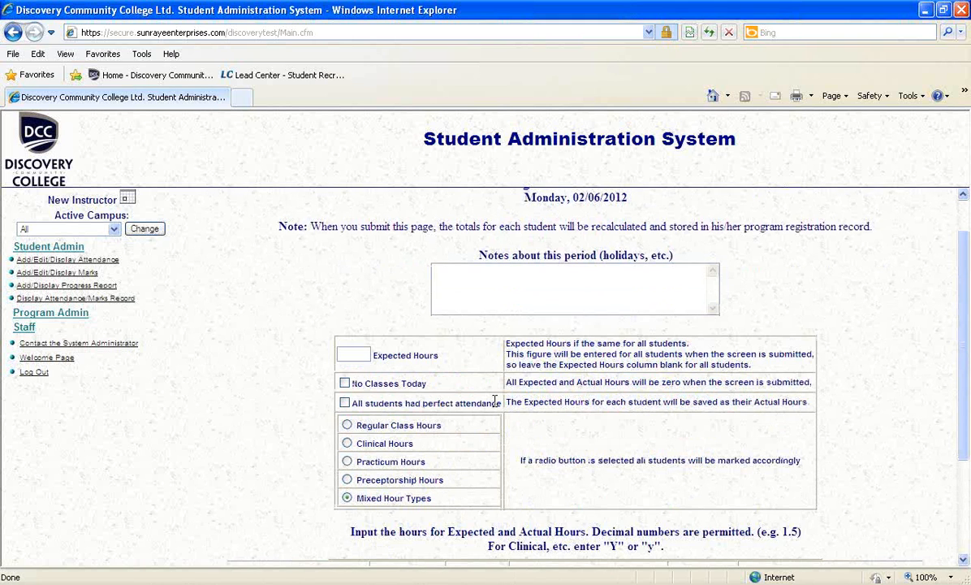
scroll(494, 400, "down", 3)
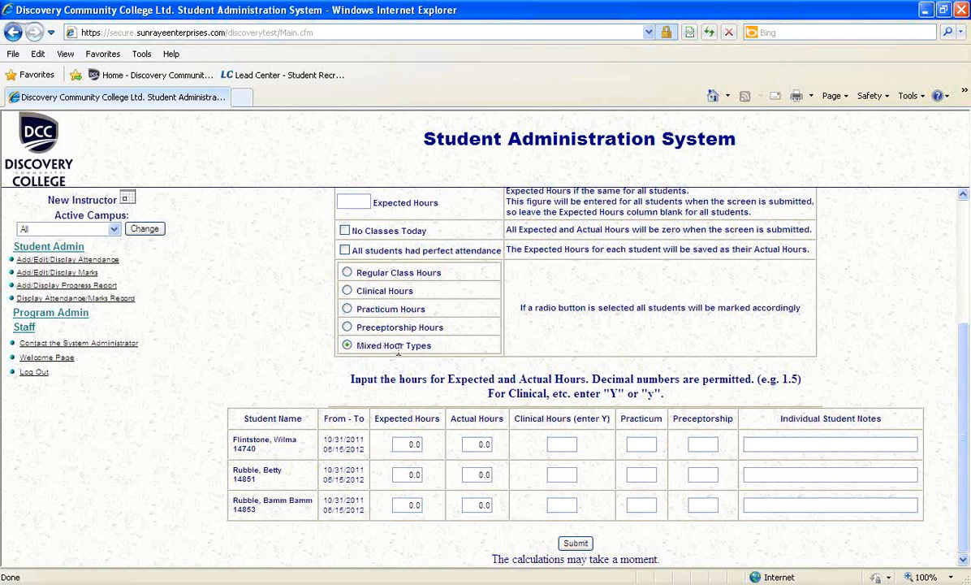
left_click(401, 443)
key("Delete")
key("Delete")
key("Delete")
type("12")
key("Tab")
type("12")
key("Tab")
key("Tab")
key("Tab")
key("Tab")
Enter 12 expected hours, 11.8 actual hours, "y" for Preceptorship and the note "Medical Appt" for the second student
type("12")
key("Tab")
type("11")
type(".7")
key("BackSpace")
type("8")
key("Tab")
key("Tab")
key("Tab")
left_click(782, 444)
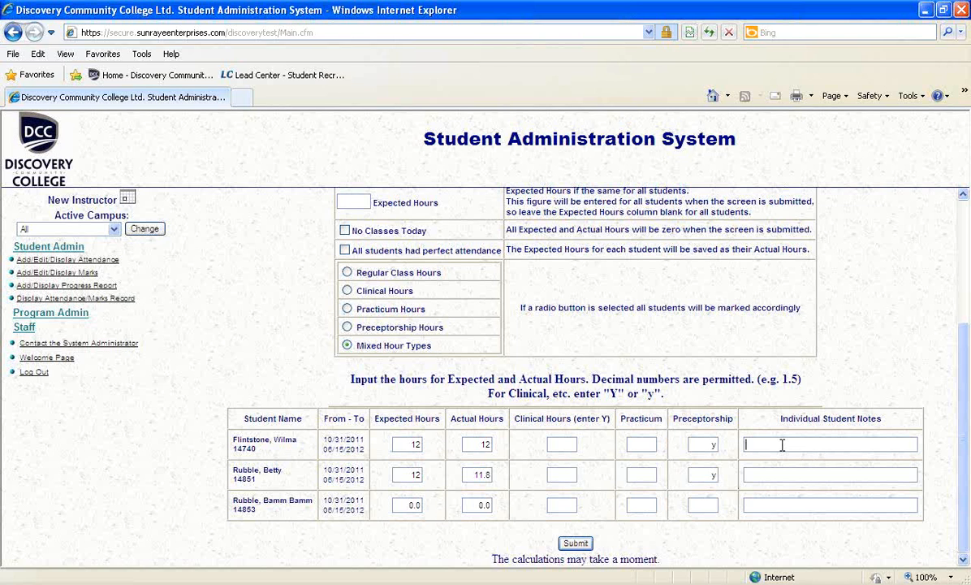
left_click(782, 474)
type("Medical Appt")
Check the notes area for the 02/06/2012 period and submit that day's attendance
scroll(908, 254, "up", 3)
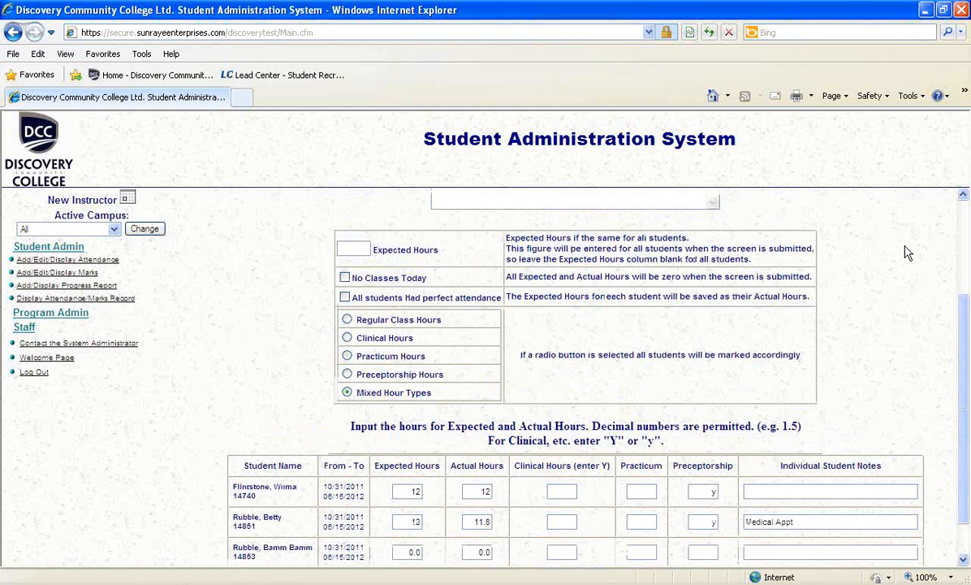
left_click(552, 268)
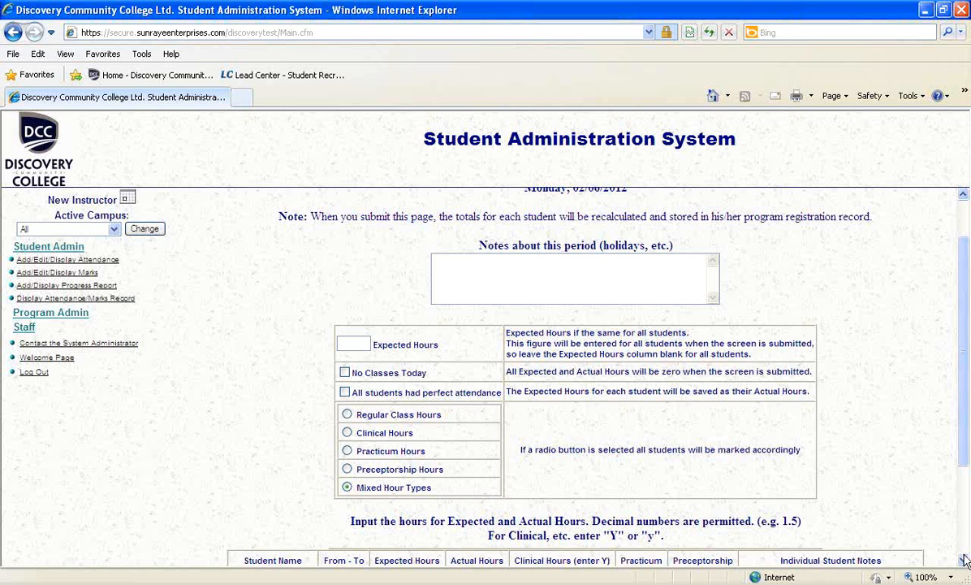
scroll(897, 516, "down", 3)
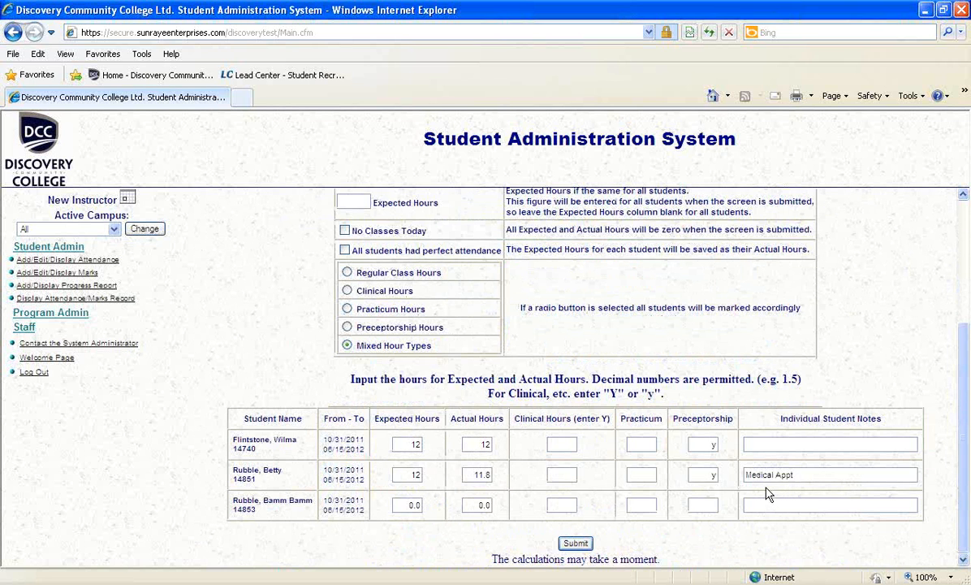
left_click(576, 543)
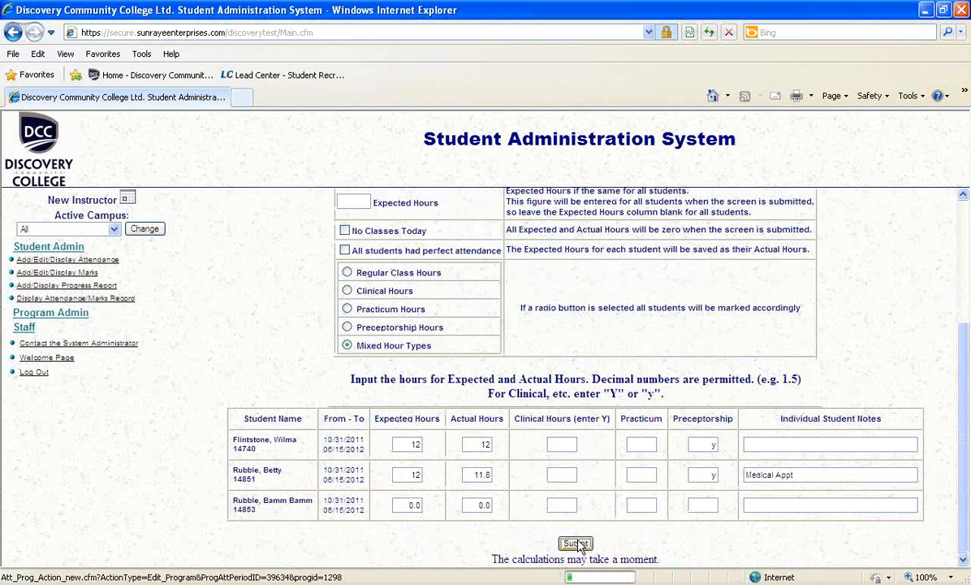
Reopen the 02/06/2012 attendance to review the saved student hours and notes, and return to the list of time periods
left_click(494, 406)
scroll(495, 404, "down", 2)
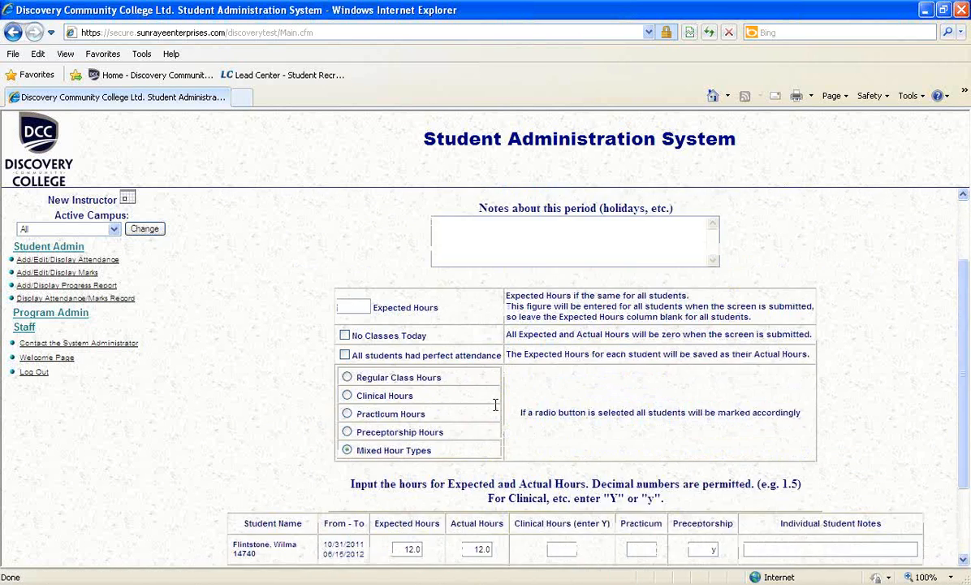
scroll(495, 404, "down", 3)
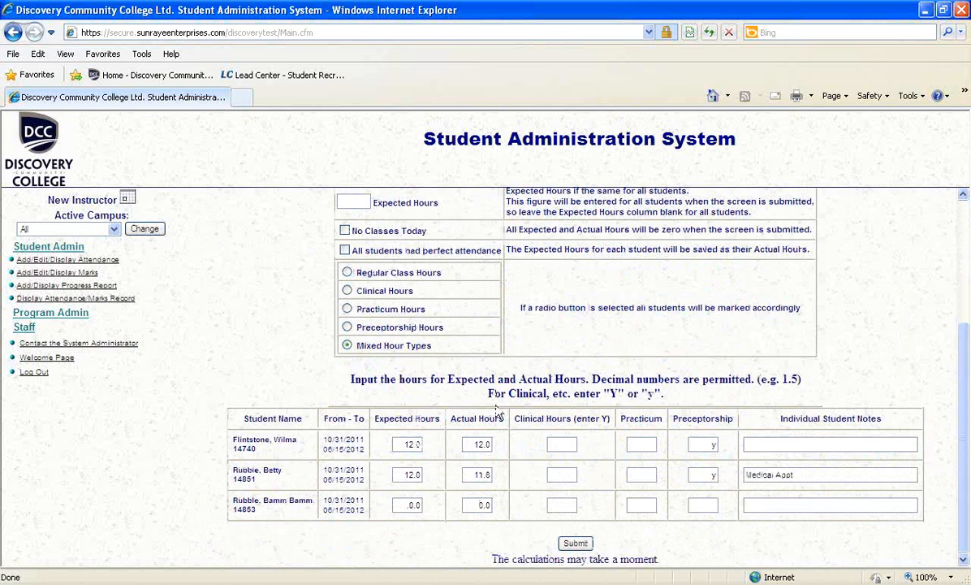
left_click(13, 33)
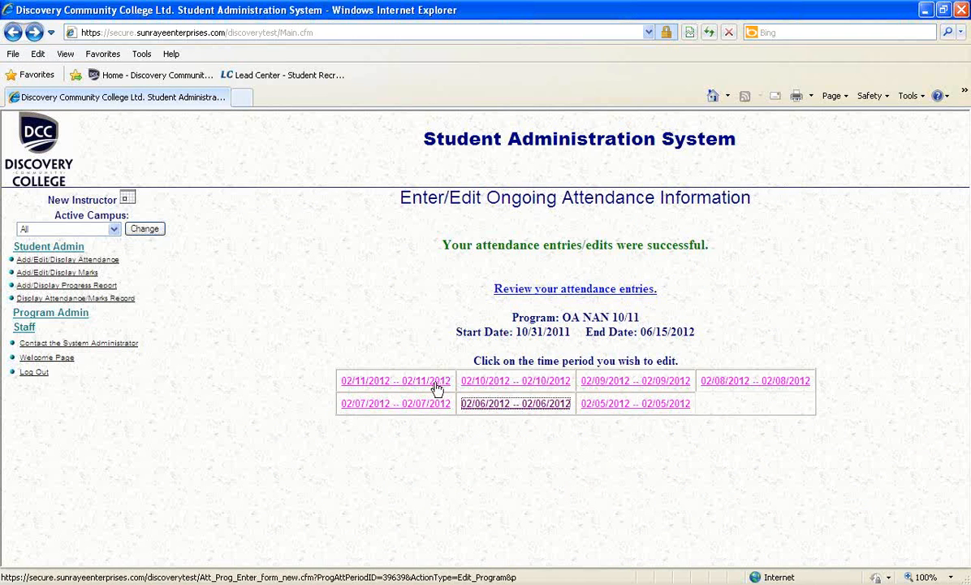
Open the 02/07/2012 attendance and enter 8 expected hours, 8 actual hours and "y" for Practicum for the first student
left_click(416, 410)
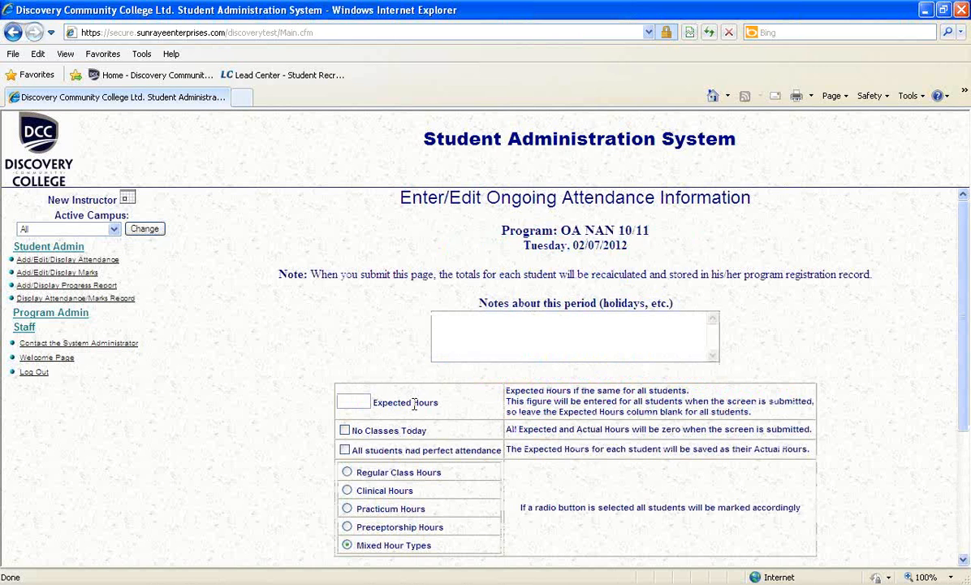
scroll(414, 406, "down", 2)
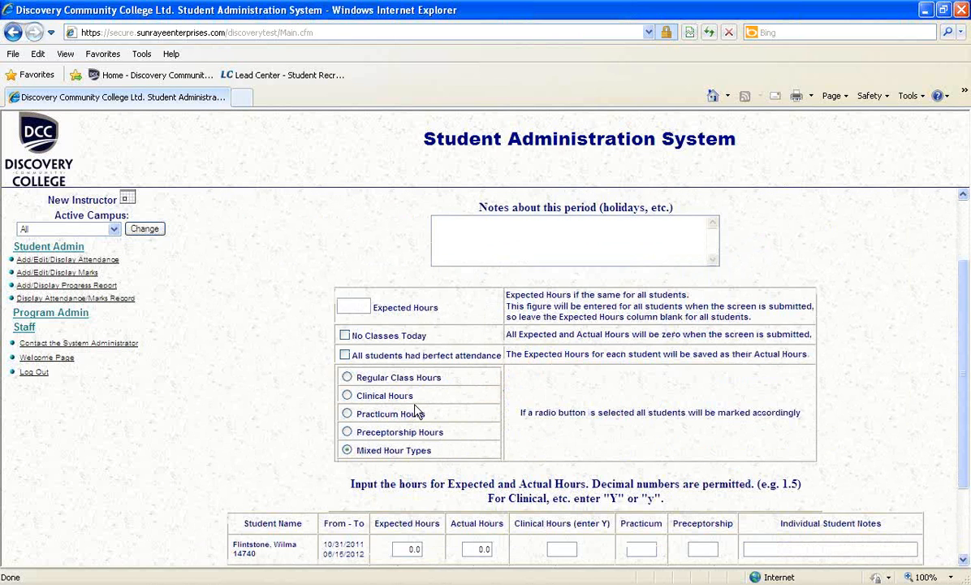
scroll(416, 412, "down", 2)
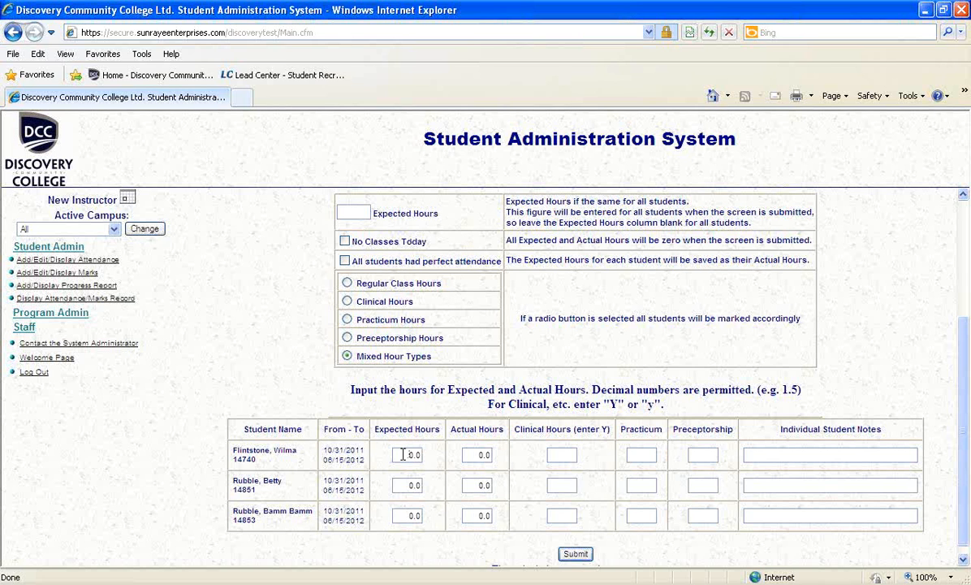
key("Delete")
key("Delete")
key("Delete")
type("8")
key("Tab")
type("8")
key("Tab")
key("Tab")
type("y")
key("Tab")
key("Tab")
key("Tab")
Enter 4 expected hours and 4 actual hours for the second student on 02/07/2012
type("4")
key("Tab")
type("4")
key("Tab")
key("Tab")
key("Tab")
key("Tab")
key("Tab")
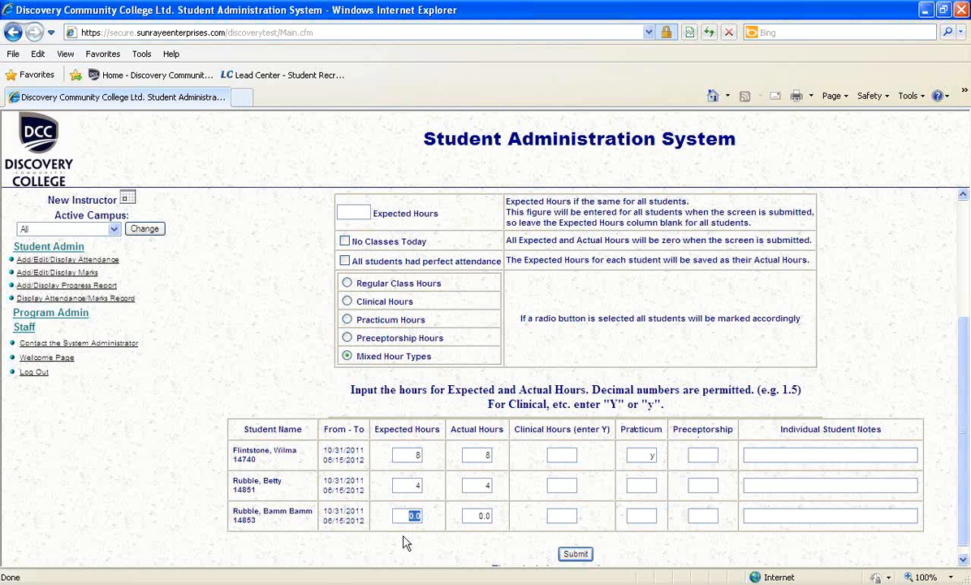
Enter 4 expected hours and 3.5 actual hours for the third student, and submit the 02/07/2012 attendance
type("4")
key("Tab")
type("3.5")
left_click(575, 554)
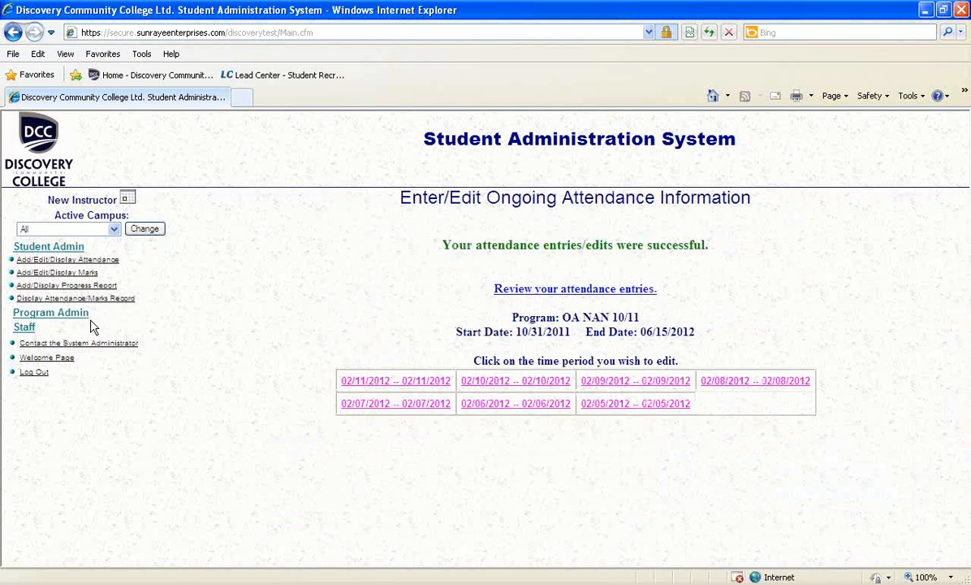
Check the system administrator's contact details again and close the contact window
left_click(80, 346)
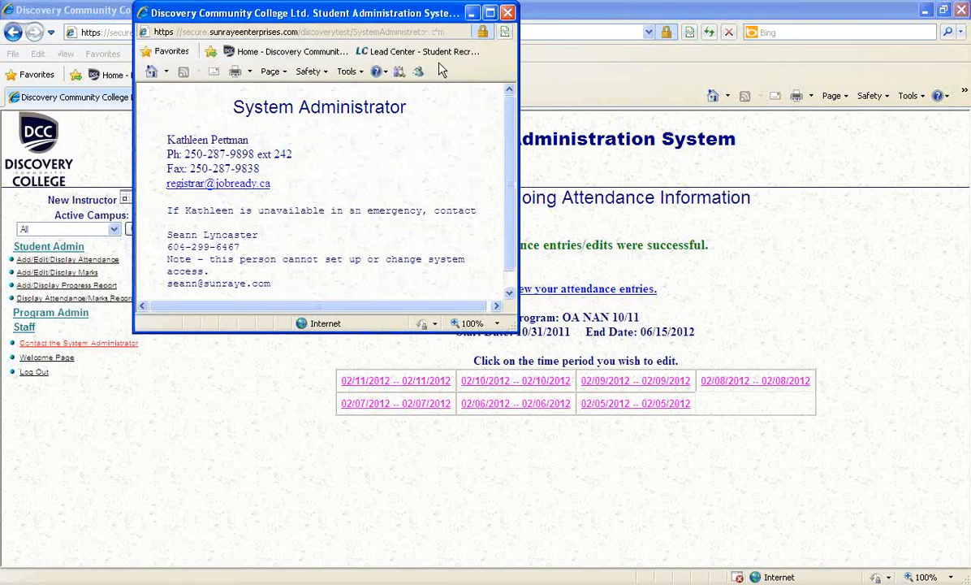
left_click(508, 12)
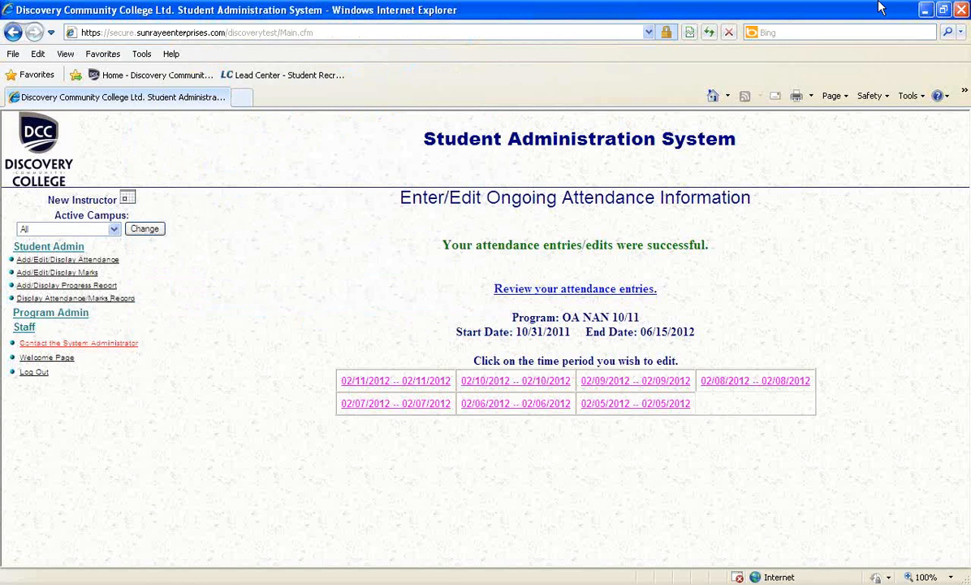
left_click(960, 40)
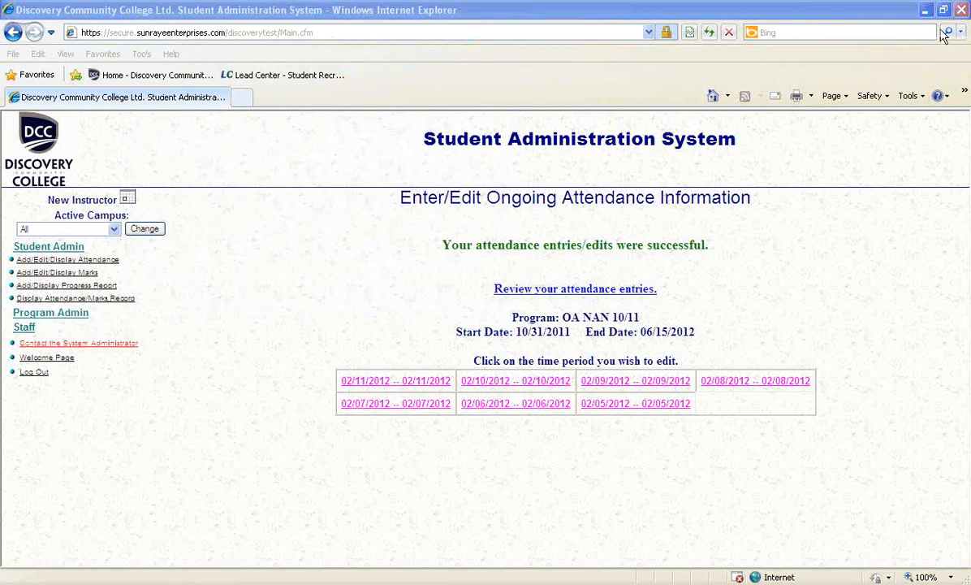